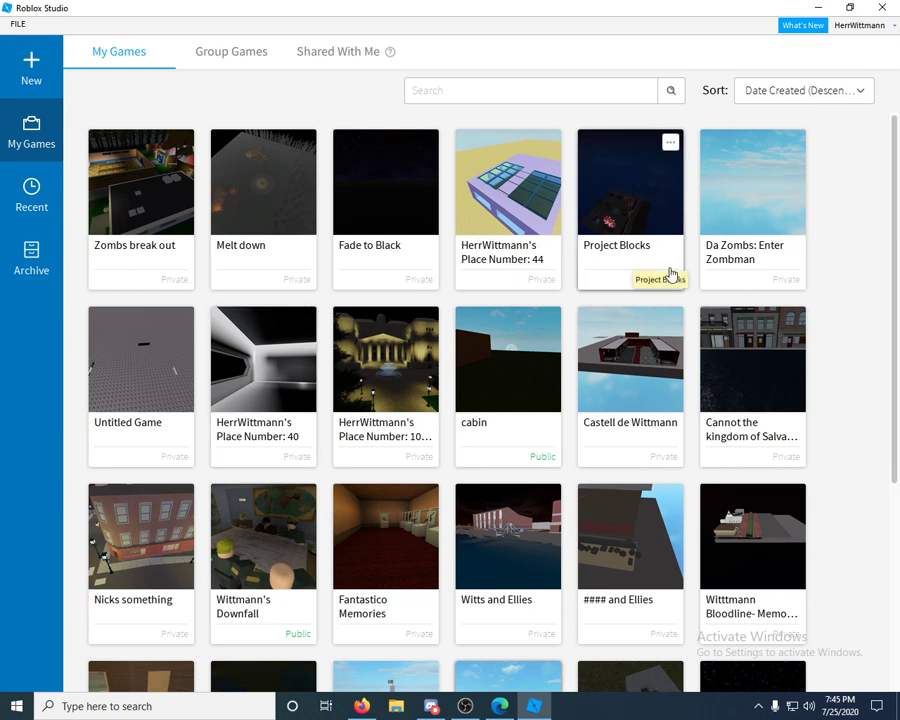
Open the palace-and-fountain place from the Recent games list
{"action": "left_click", "coordinate": [46, 186]}
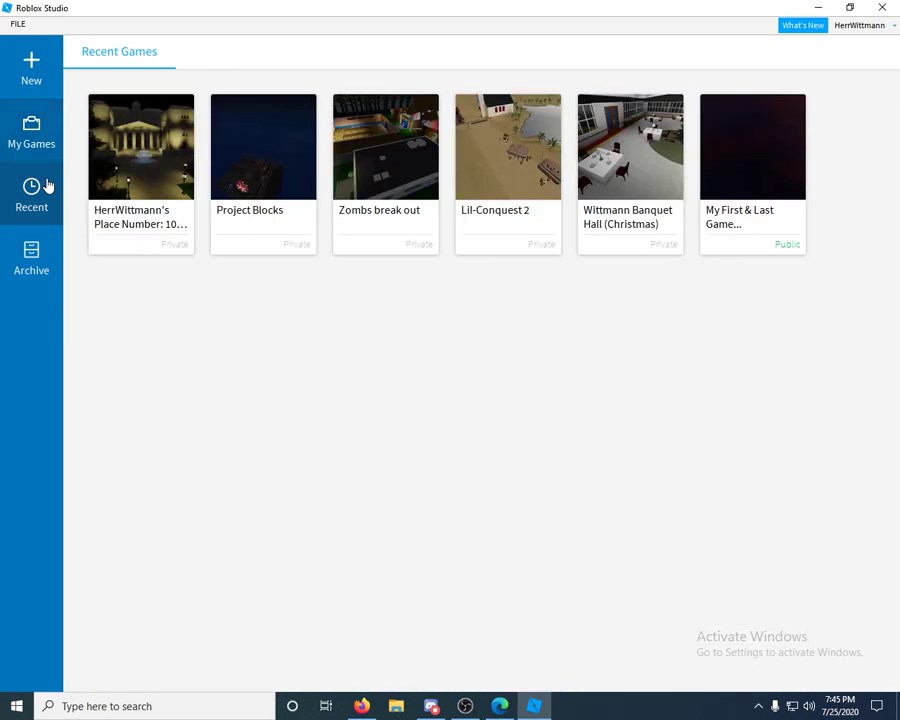
{"action": "left_click", "coordinate": [155, 163]}
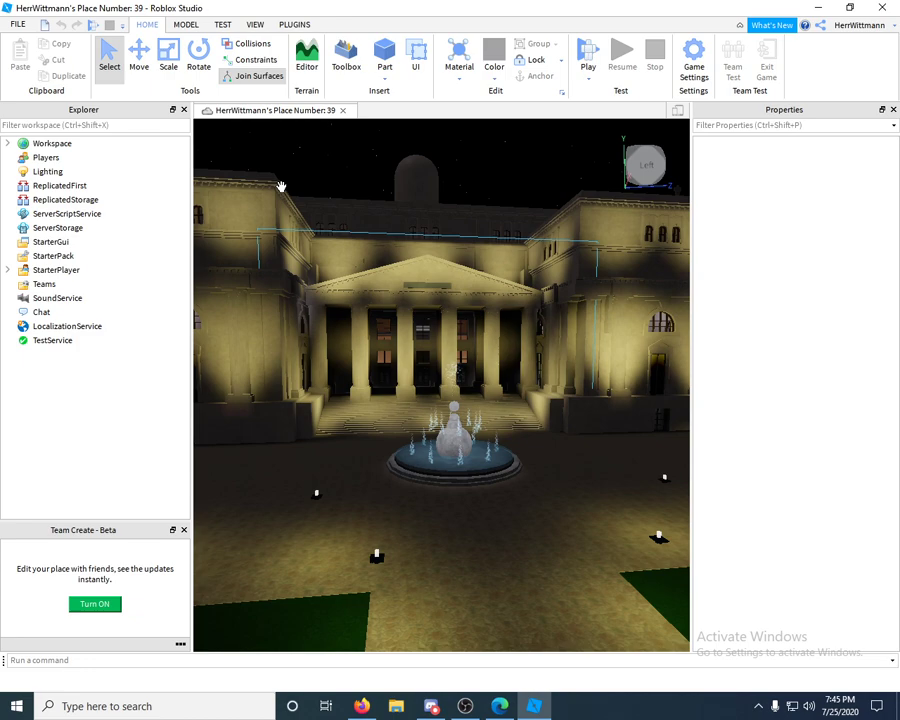
Dismiss the model context menu, reframe the palace front, and close the Team Create panel
{"action": "right_click", "coordinate": [463, 286]}
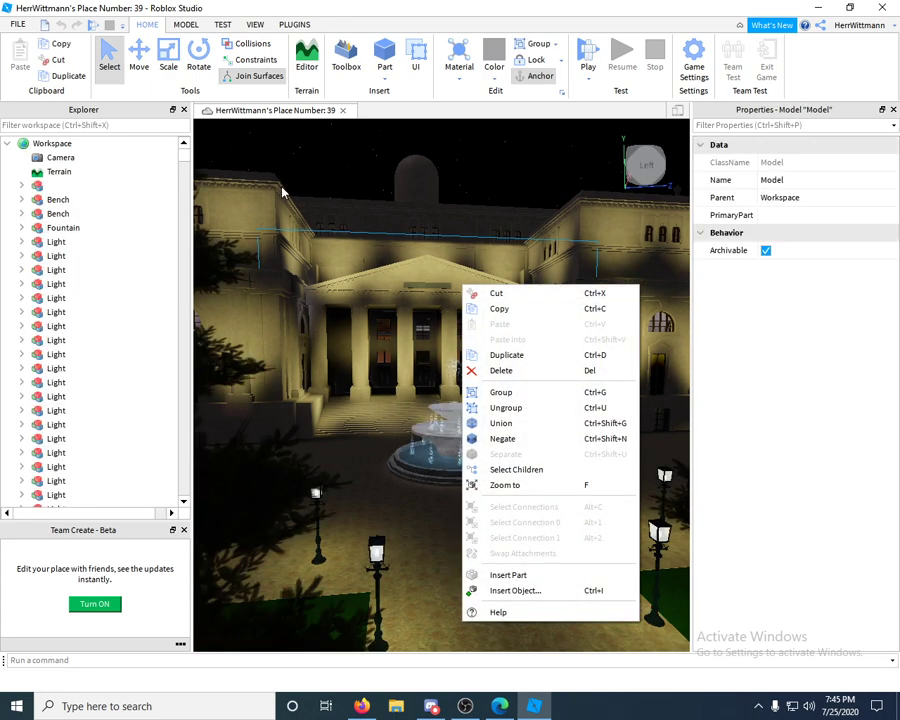
{"action": "left_click", "coordinate": [478, 186]}
{"action": "mouse_move", "coordinate": [476, 179]}
{"action": "right_mouse_down"}
{"action": "mouse_move", "coordinate": [486, 173]}
{"action": "mouse_move", "coordinate": [474, 178]}
{"action": "mouse_move", "coordinate": [478, 186]}
{"action": "right_mouse_up"}
{"action": "scroll", "coordinate": [478, 186], "scroll_direction": "down", "scroll_amount": 5}
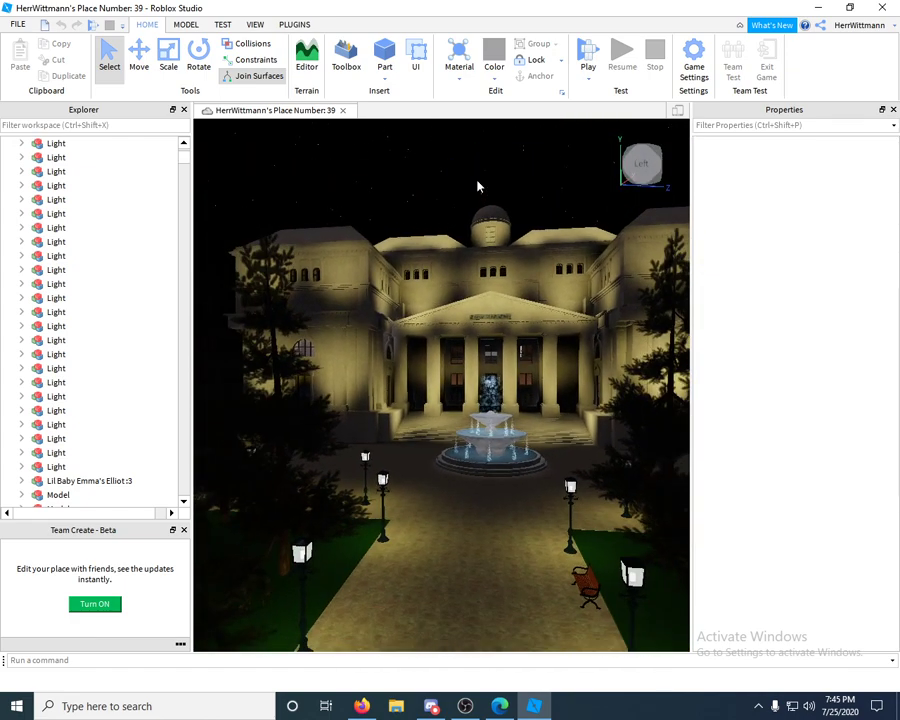
{"action": "right_click_drag", "start_coordinate": [478, 186], "coordinate": [478, 186]}
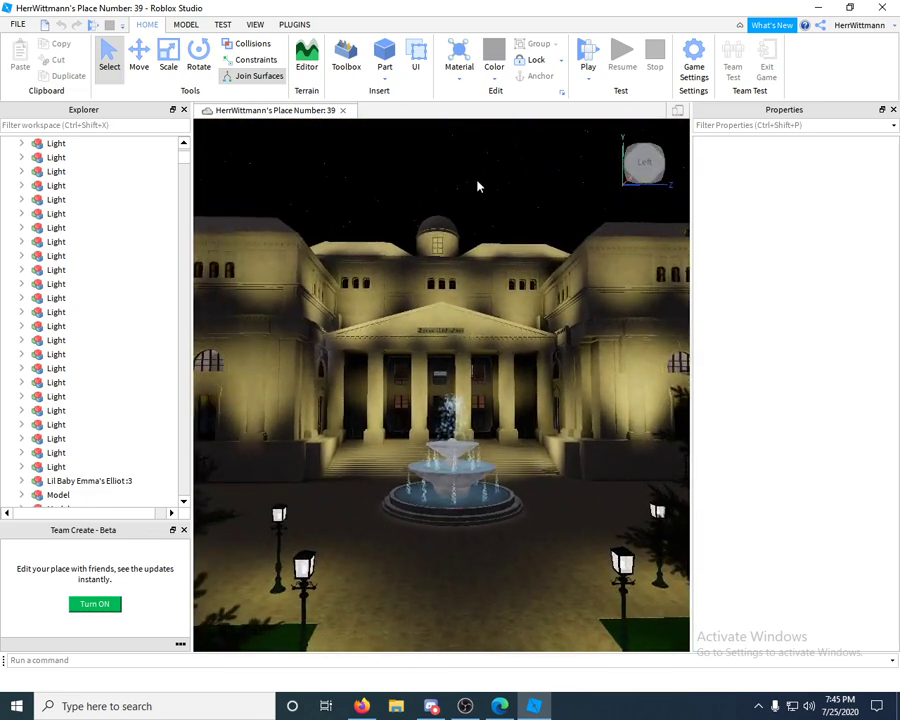
{"action": "left_click", "coordinate": [183, 530]}
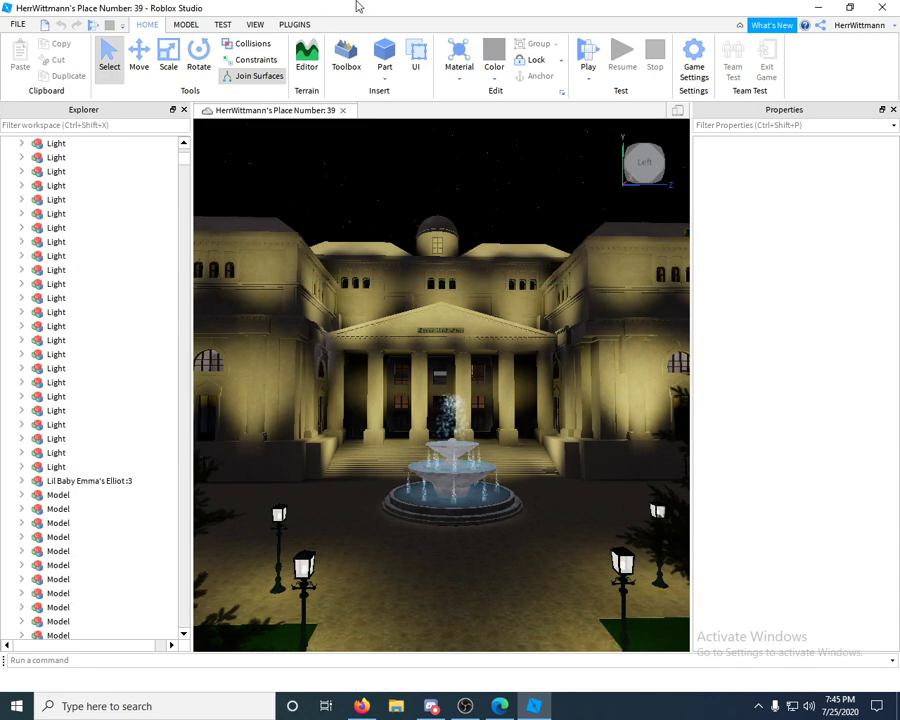
Reopen the Team Create panel from the VIEW tab
{"action": "left_click", "coordinate": [256, 25]}
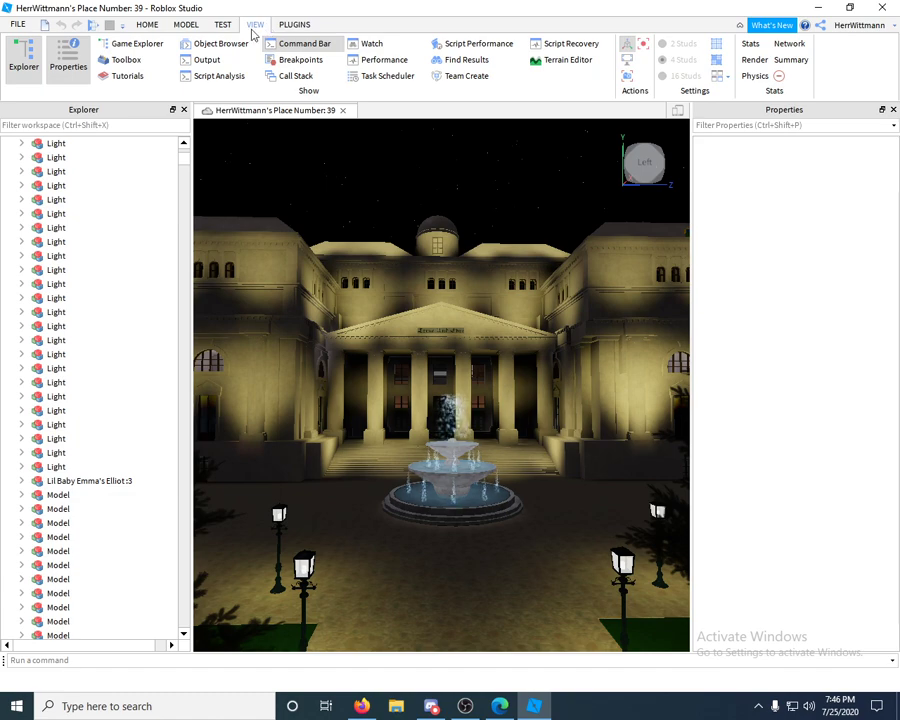
{"action": "left_click", "coordinate": [462, 80]}
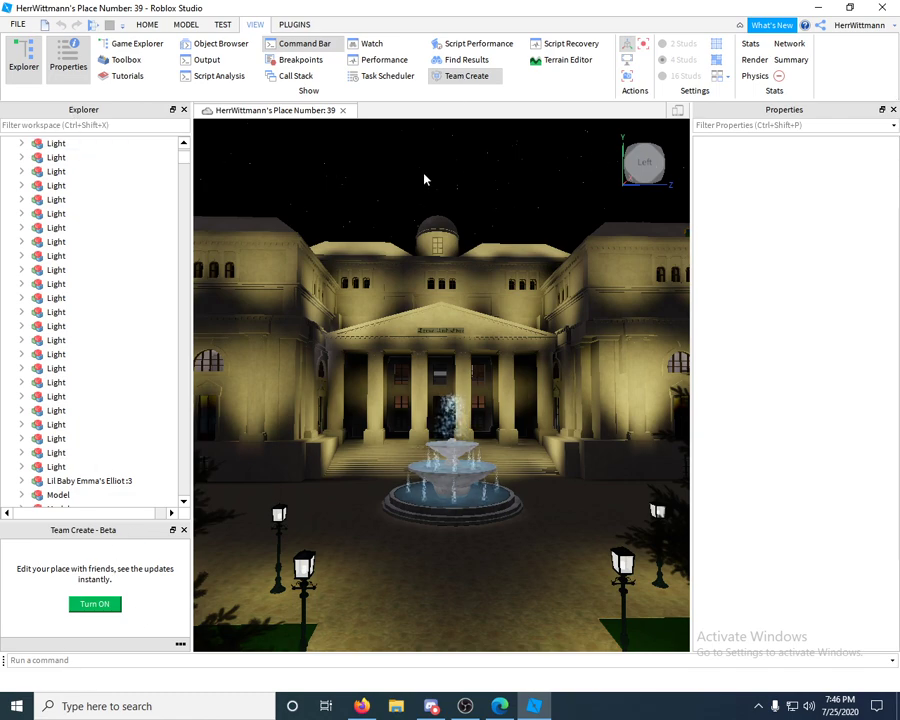
Enable Team Create for the place with the green Turn ON button
{"action": "left_click", "coordinate": [95, 605]}
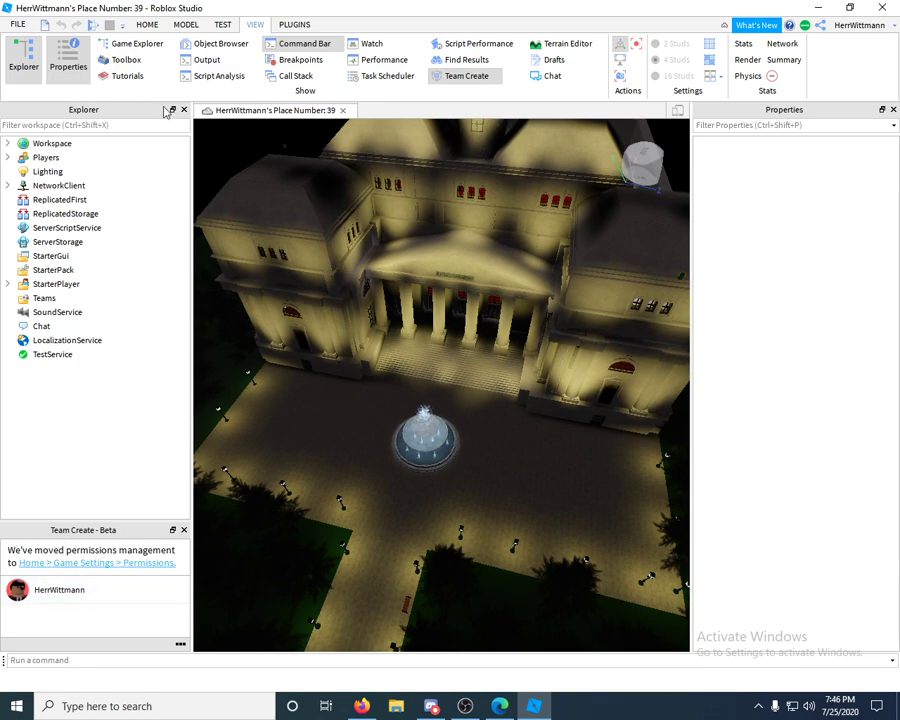
Open Game Settings from the HOME tab and review the Basic Info page
{"action": "left_click", "coordinate": [147, 25]}
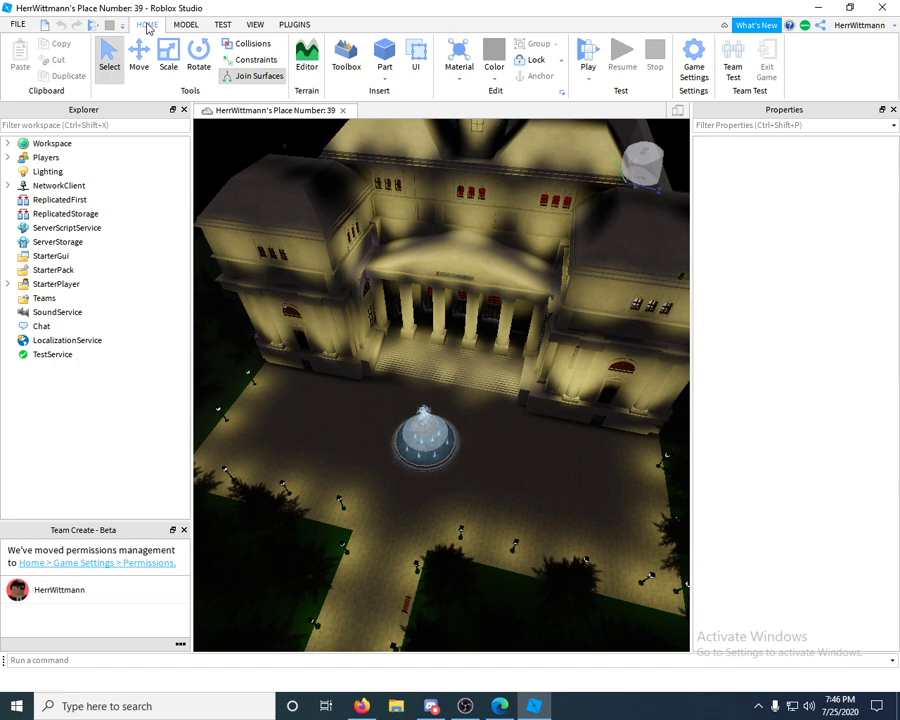
{"action": "left_click", "coordinate": [690, 60]}
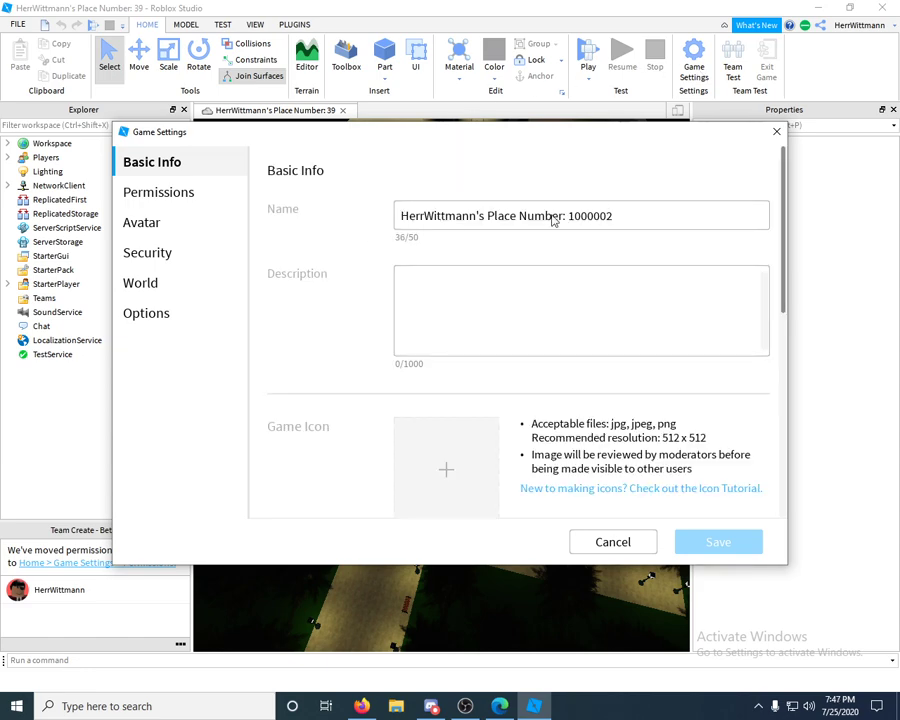
{"action": "scroll", "coordinate": [485, 310], "scroll_direction": "down", "scroll_amount": 1}
{"action": "scroll", "coordinate": [495, 341], "scroll_direction": "down", "scroll_amount": 2}
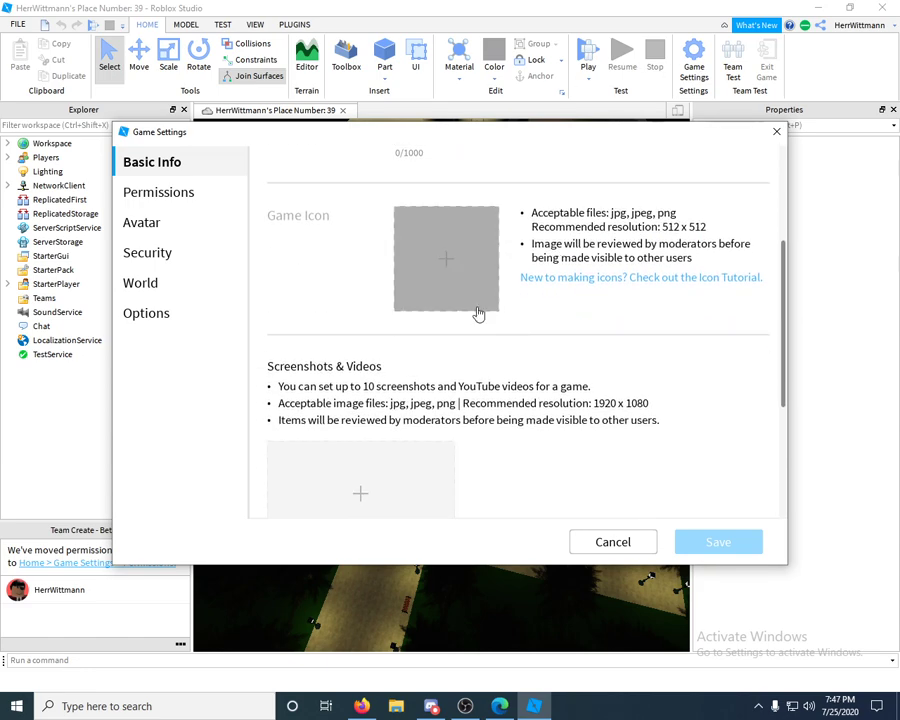
{"action": "scroll", "coordinate": [468, 292], "scroll_direction": "up", "scroll_amount": 2}
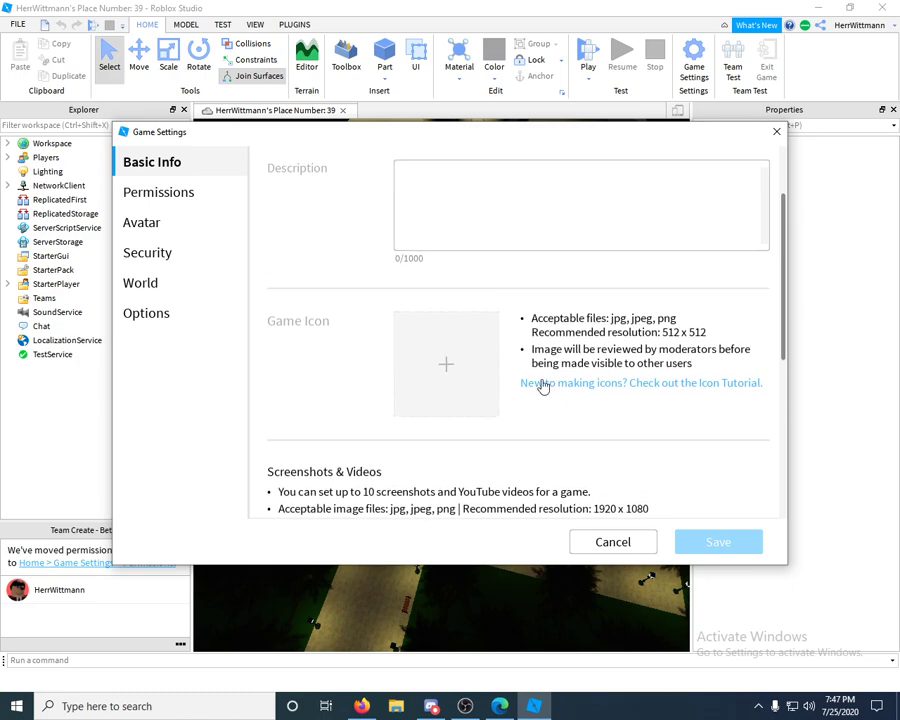
{"action": "scroll", "coordinate": [542, 386], "scroll_direction": "down", "scroll_amount": 5}
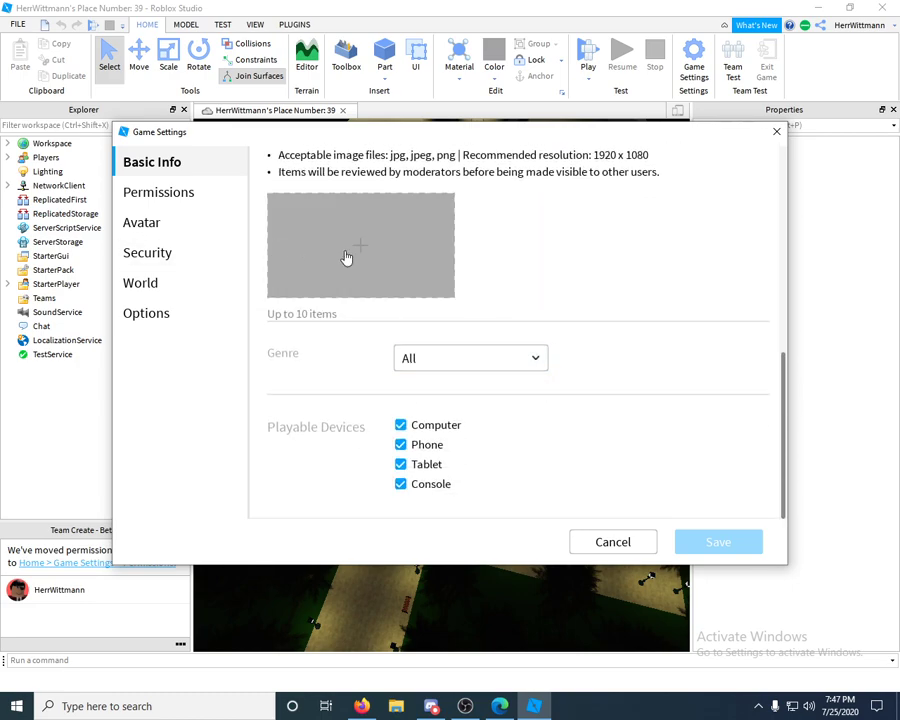
{"action": "scroll", "coordinate": [386, 414], "scroll_direction": "up", "scroll_amount": 10}
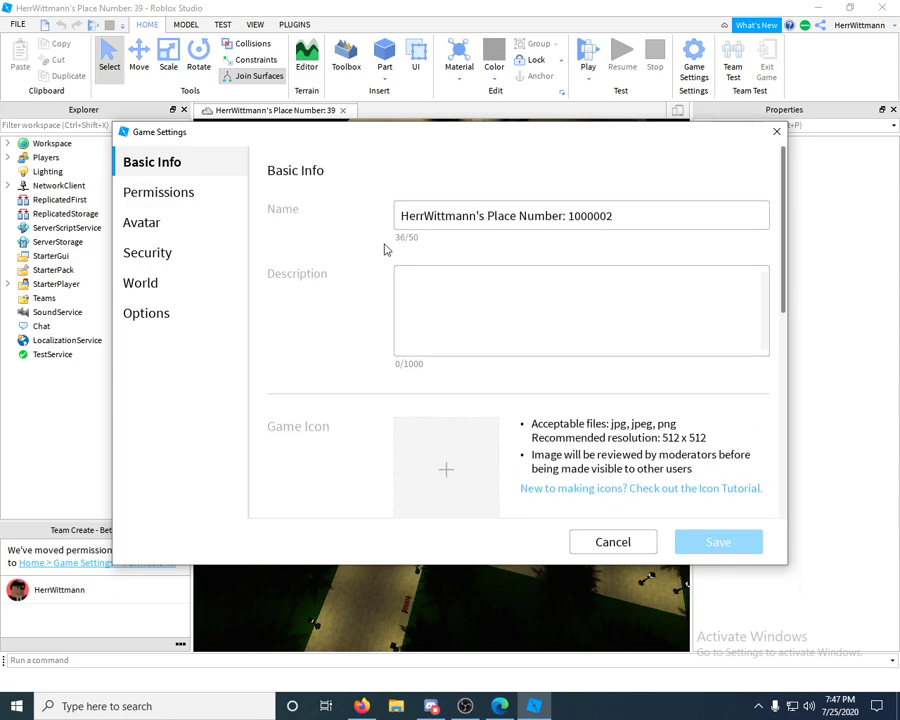
Go to the Permissions page of Game Settings and scroll to the collaborators
{"action": "left_click", "coordinate": [184, 196]}
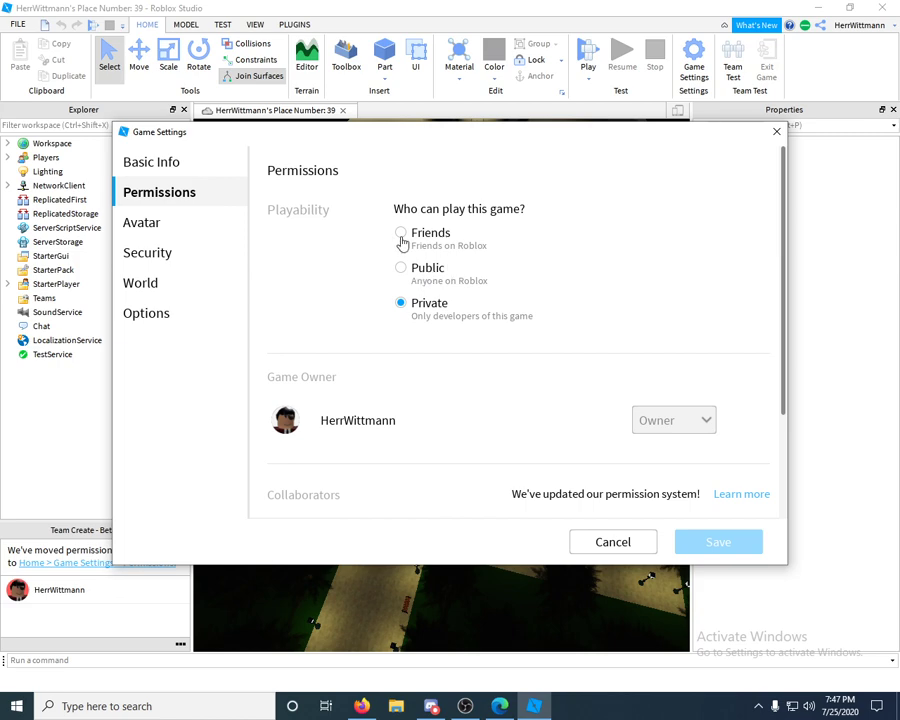
{"action": "scroll", "coordinate": [487, 272], "scroll_direction": "down", "scroll_amount": 2}
{"action": "scroll", "coordinate": [486, 270], "scroll_direction": "down", "scroll_amount": 1}
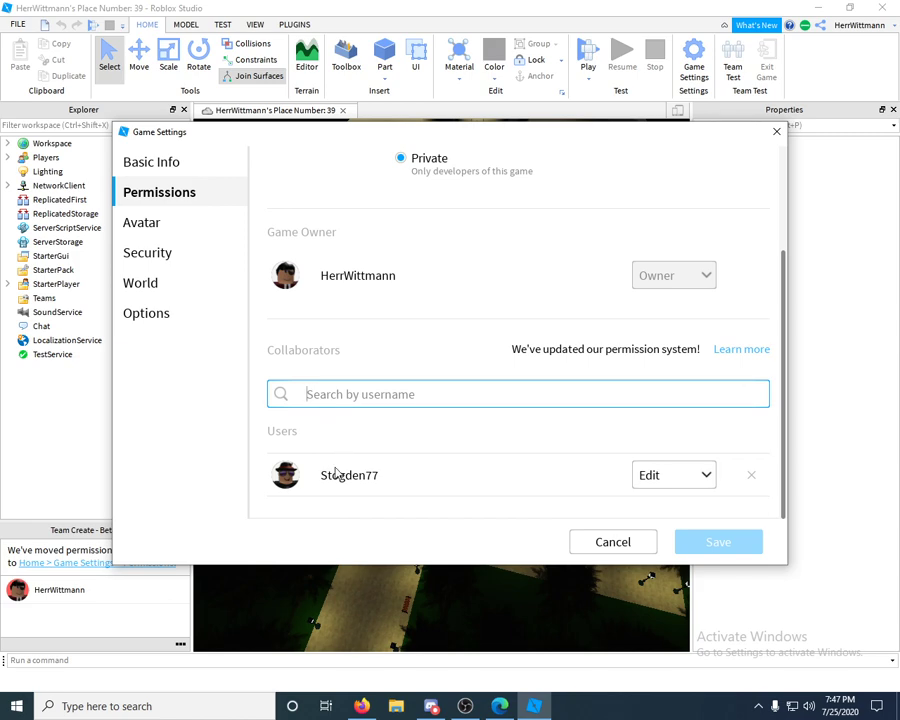
Enter the friend's username in the collaborator search, correct it, then clear the field
{"action": "left_click", "coordinate": [424, 391]}
{"action": "type", "text": "S"}
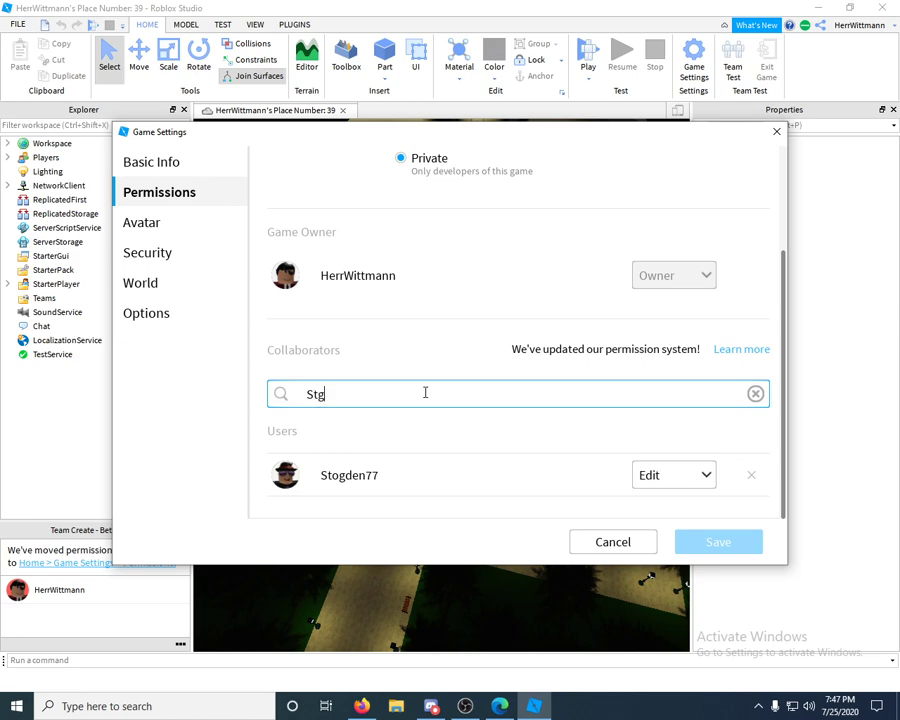
{"action": "type", "text": "togden"}
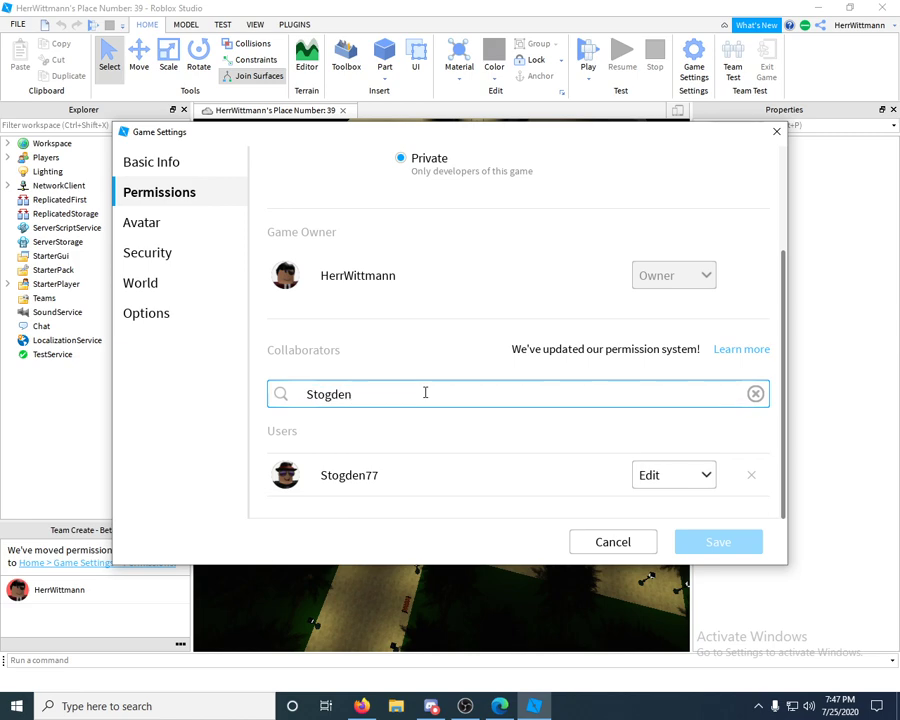
{"action": "type", "text": "66"}
{"action": "key", "text": "BackSpace"}
{"action": "key", "text": "BackSpace"}
{"action": "type", "text": "5"}
{"action": "key", "text": "BackSpace"}
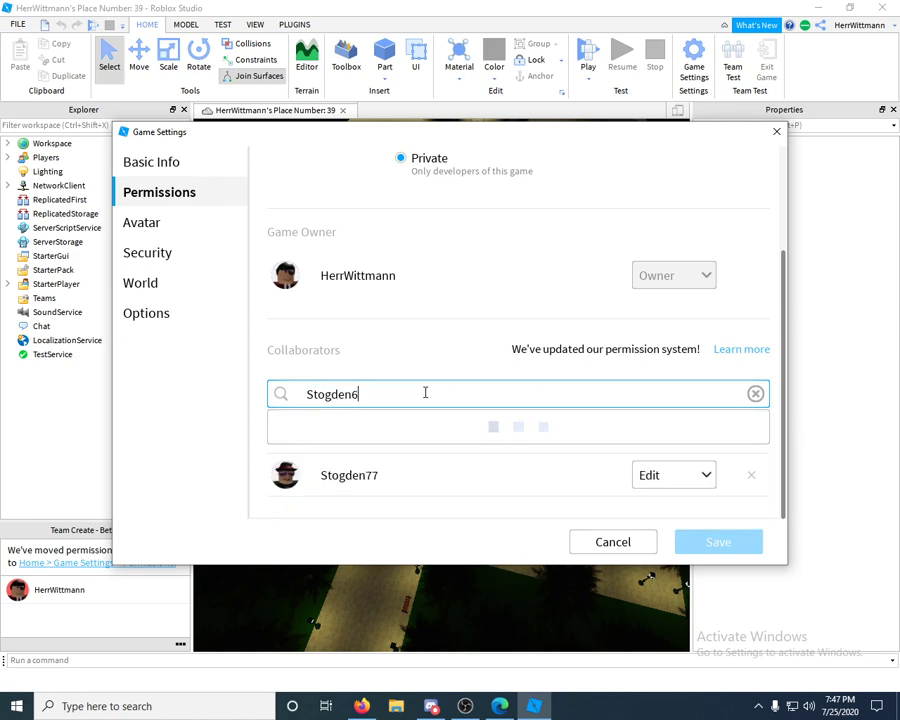
{"action": "type", "text": "77"}
{"action": "key", "text": "BackSpace"}
{"action": "key", "text": "BackSpace"}
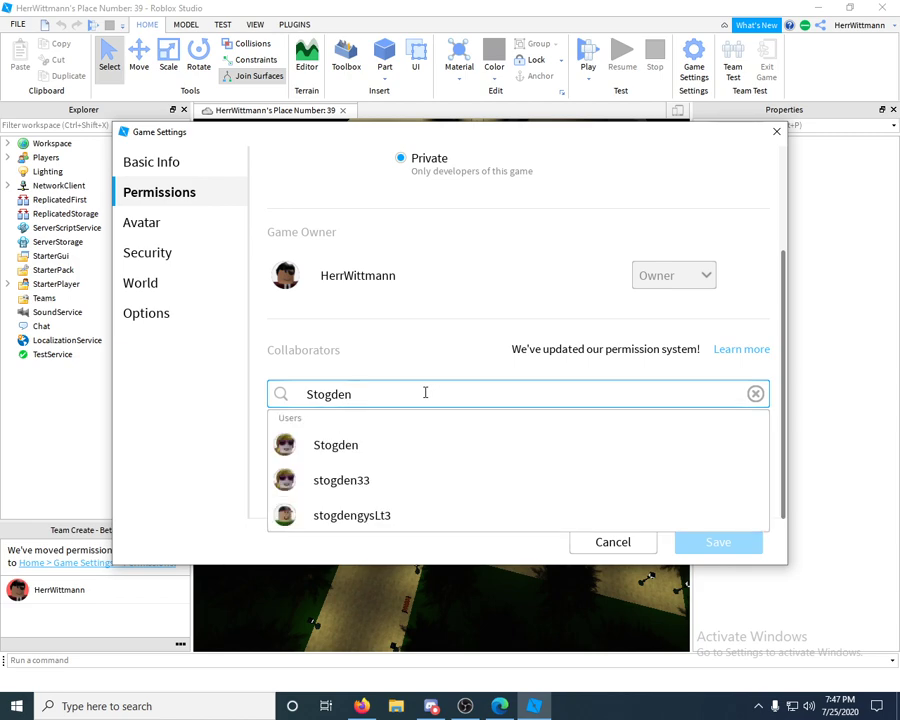
{"action": "key", "text": "BackSpace"}
{"action": "key", "text": "BackSpace"}
{"action": "key", "text": "BackSpace"}
{"action": "key", "text": "BackSpace"}
{"action": "key", "text": "BackSpace"}
{"action": "key", "text": "BackSpace"}
{"action": "key", "text": "BackSpace"}
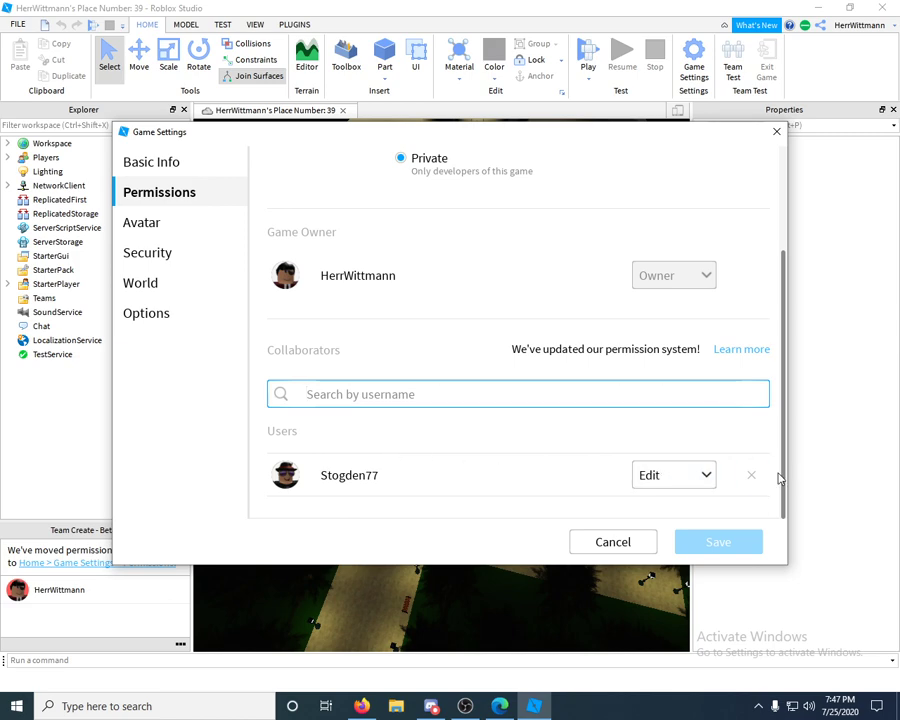
Remove the existing collaborator, then search the friend's username and add them back
{"action": "left_click", "coordinate": [753, 477]}
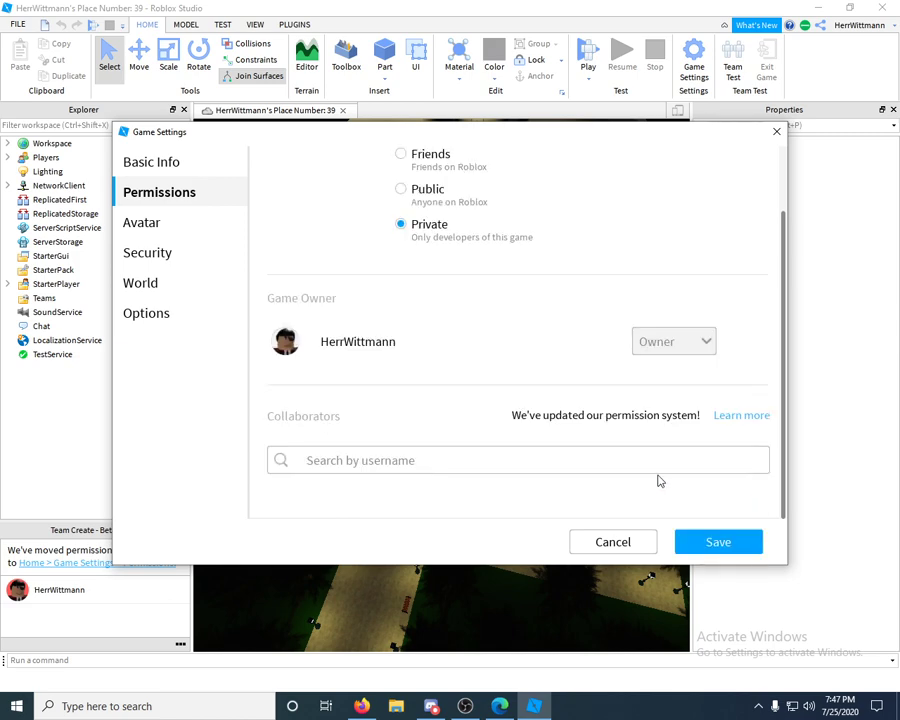
{"action": "left_click", "coordinate": [511, 458]}
{"action": "type", "text": "Stogd"}
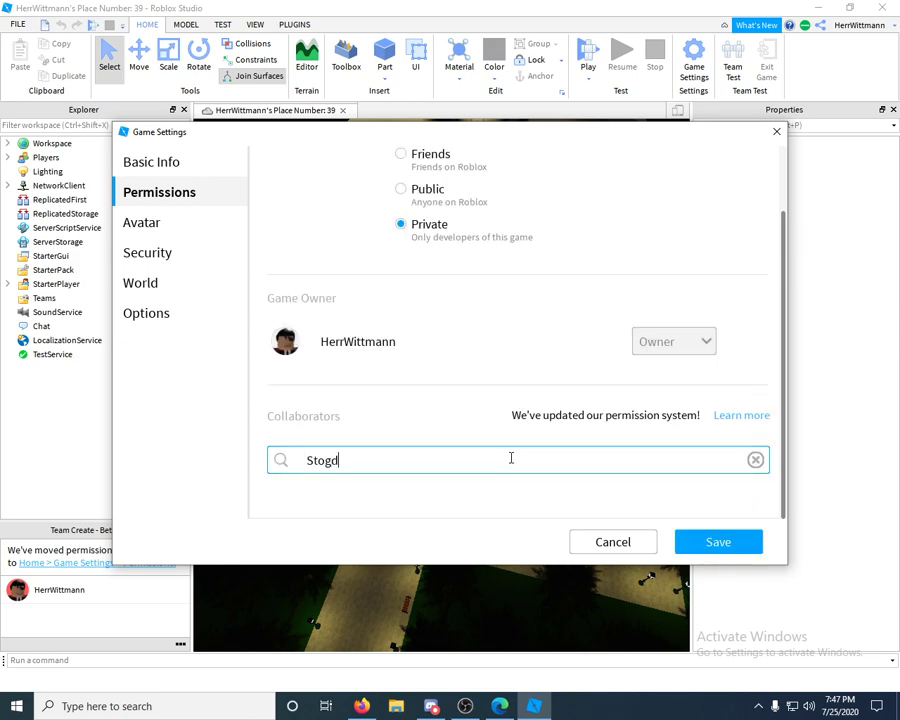
{"action": "type", "text": "en77"}
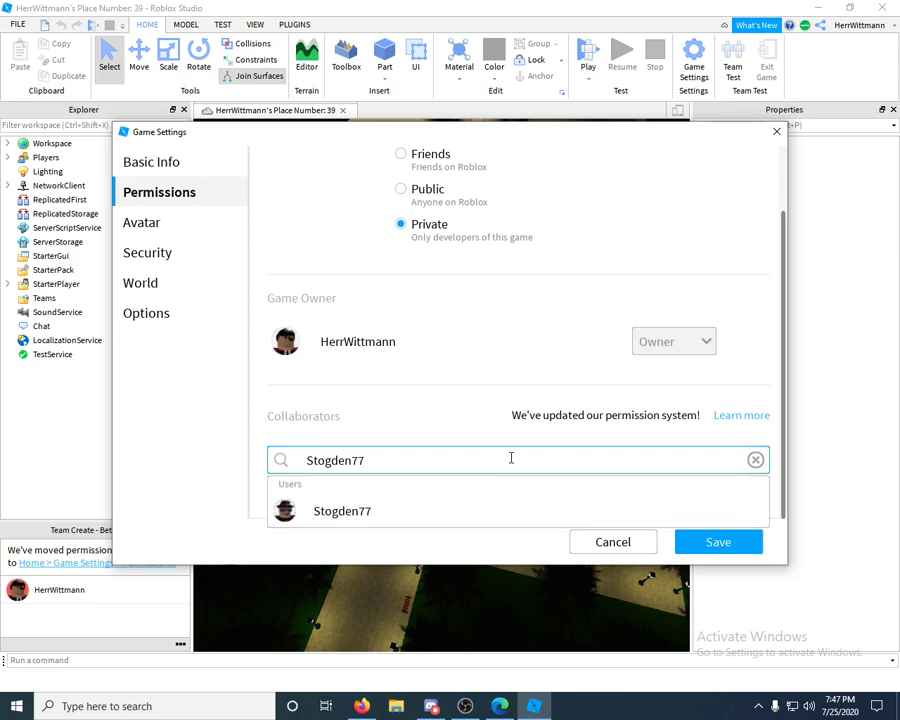
{"action": "left_click", "coordinate": [356, 509]}
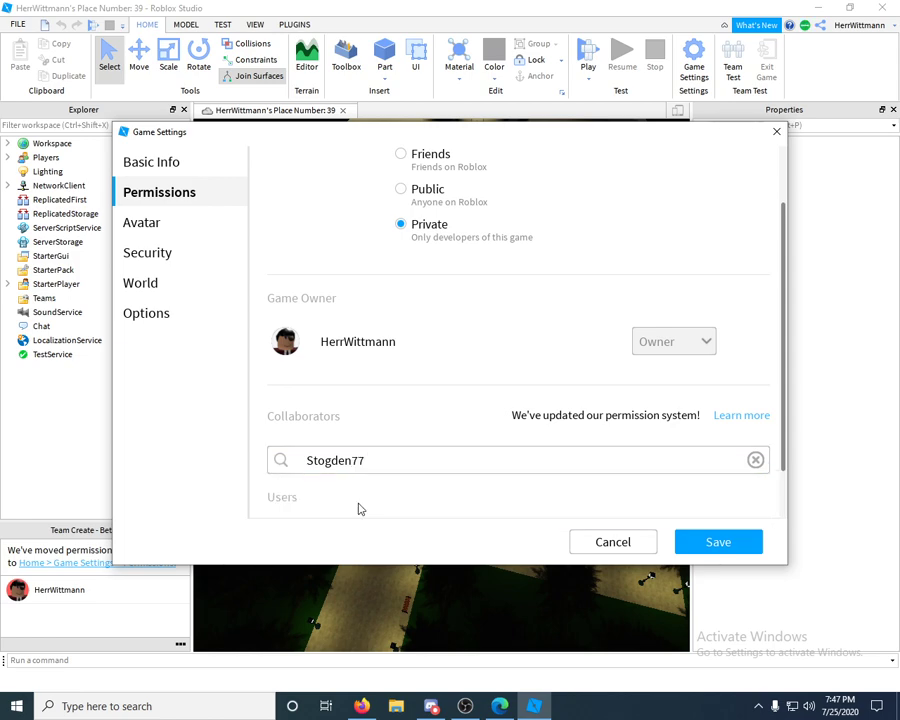
{"action": "scroll", "coordinate": [456, 432], "scroll_direction": "down", "scroll_amount": 1}
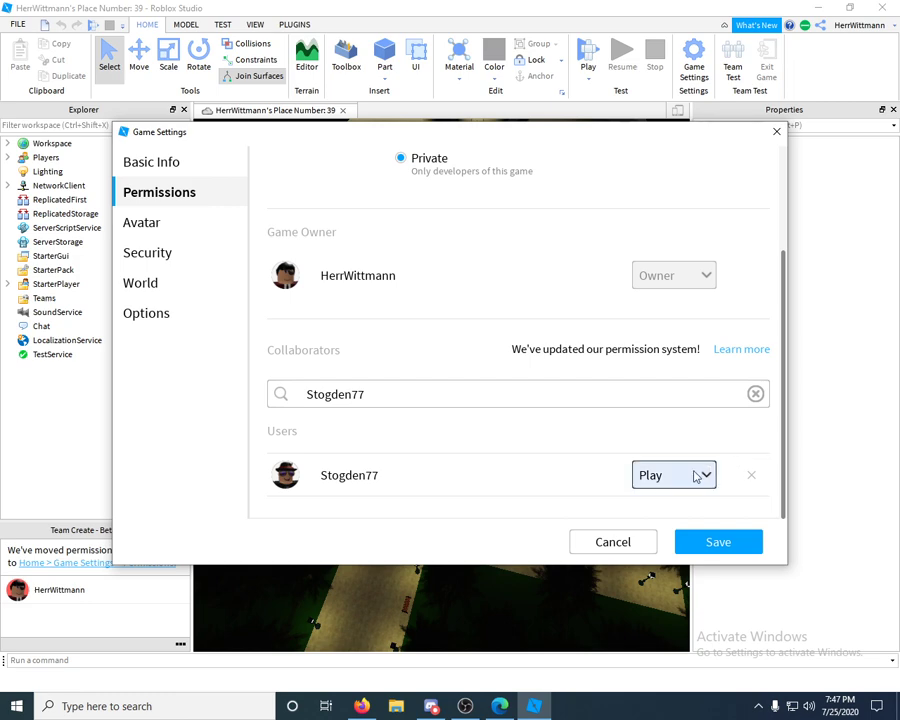
Change the new collaborator's permission from Play to Edit and save the settings
{"action": "left_click", "coordinate": [697, 476]}
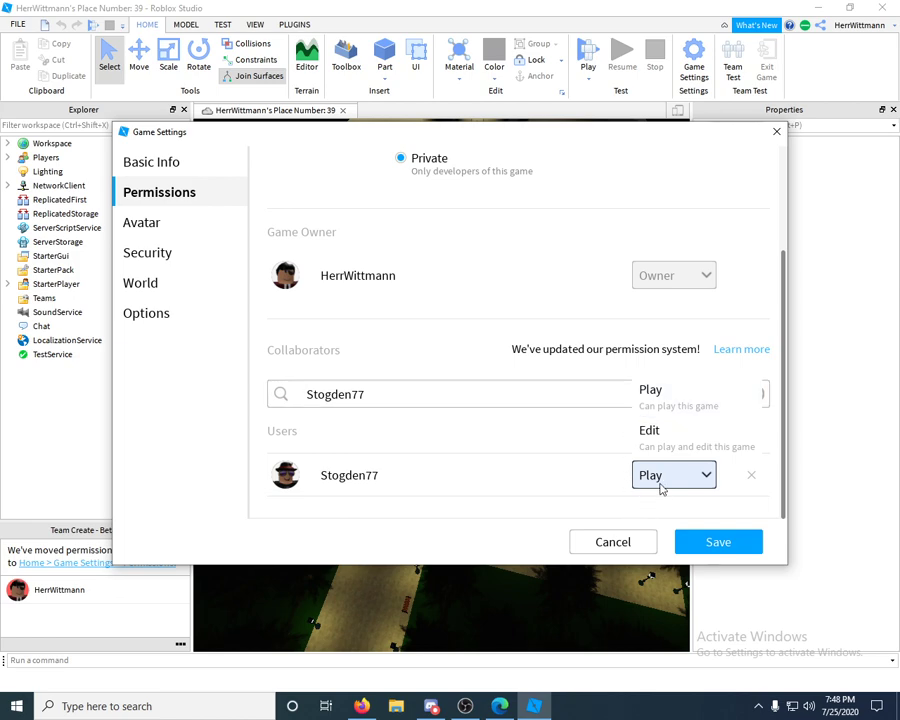
{"action": "left_click", "coordinate": [671, 390]}
{"action": "left_click", "coordinate": [665, 468]}
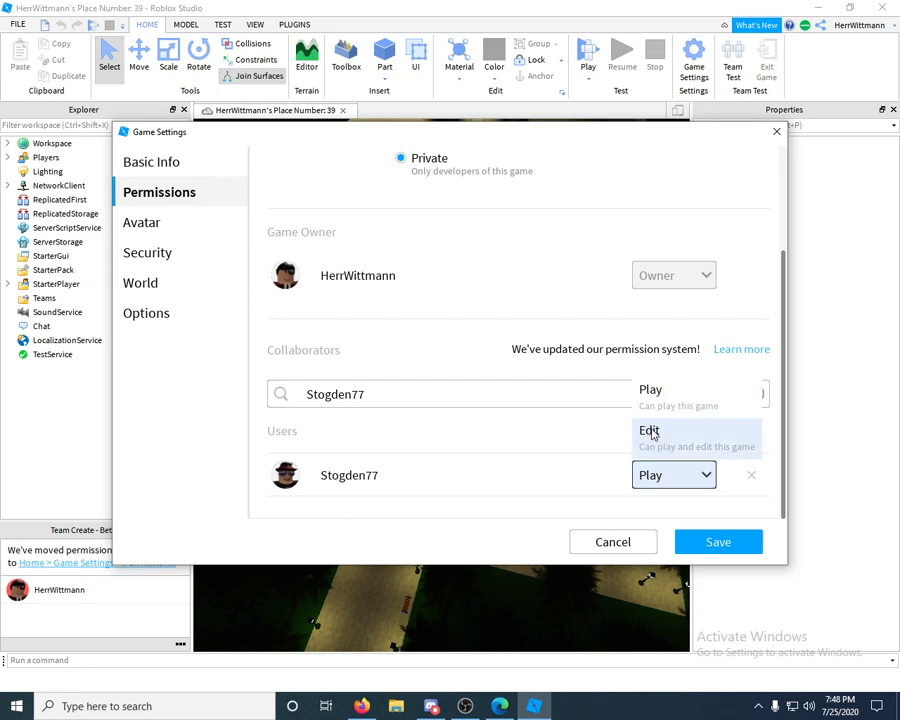
{"action": "left_click", "coordinate": [650, 431]}
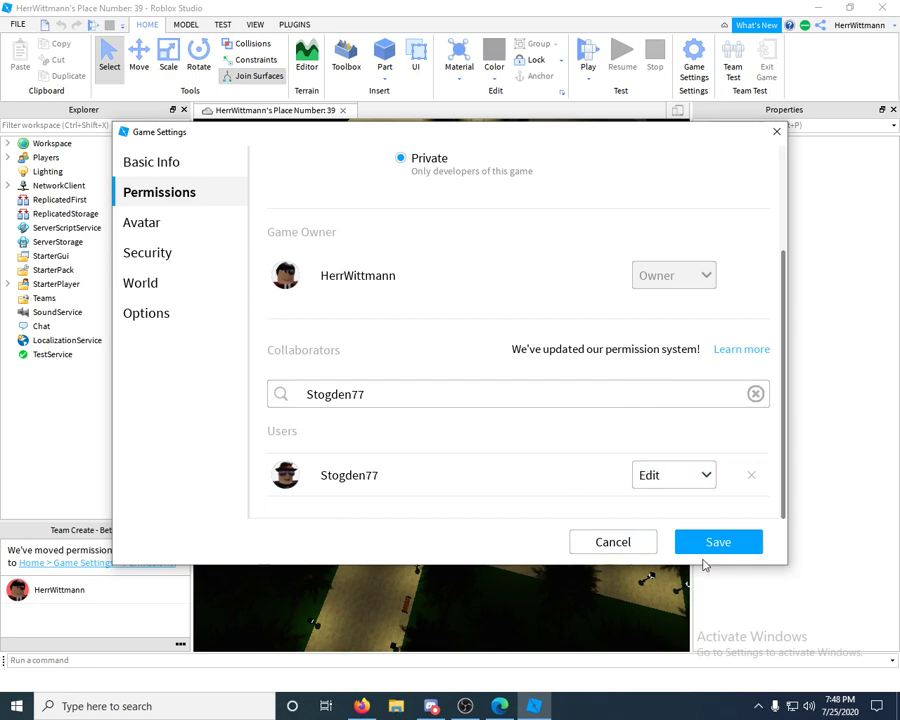
{"action": "left_click", "coordinate": [714, 543]}
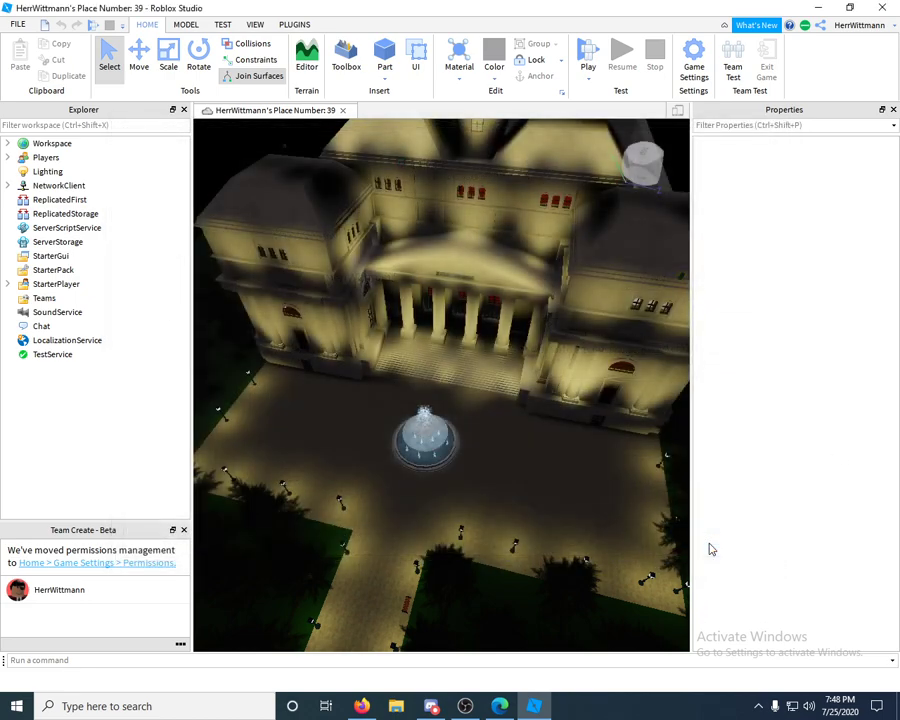
Switch to Firefox and scroll the My Creations games list to find the game
{"action": "left_click", "coordinate": [364, 697]}
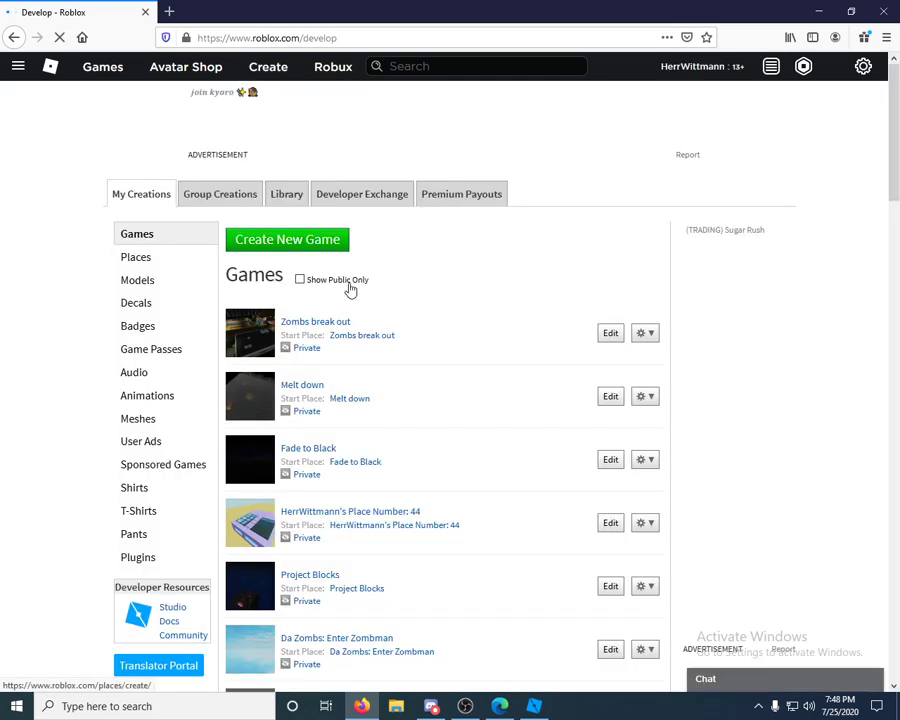
{"action": "scroll", "coordinate": [366, 312], "scroll_direction": "down", "scroll_amount": 3}
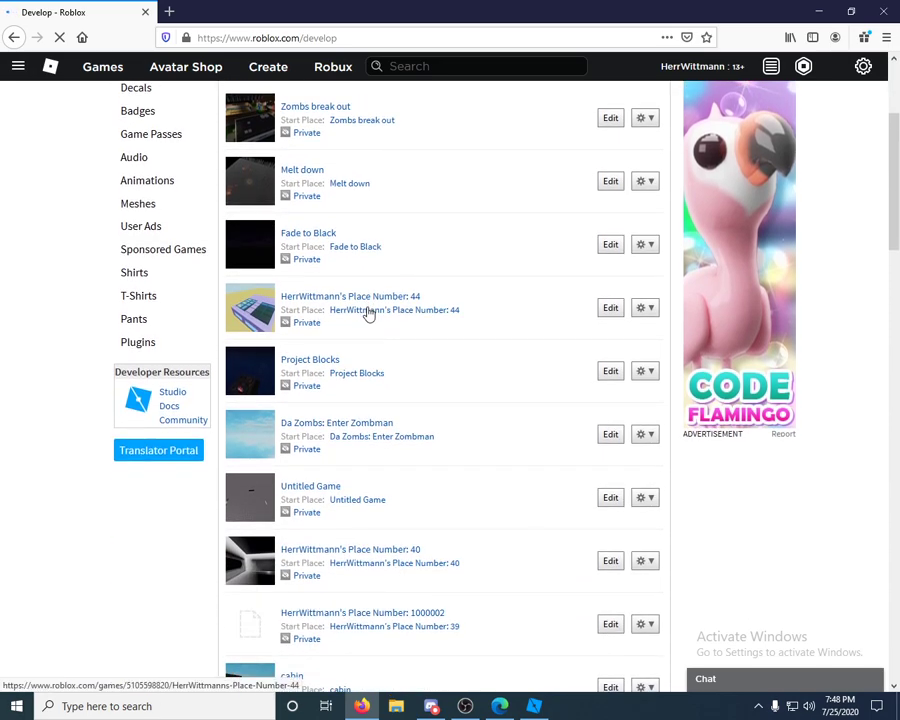
{"action": "scroll", "coordinate": [458, 311], "scroll_direction": "down", "scroll_amount": 2}
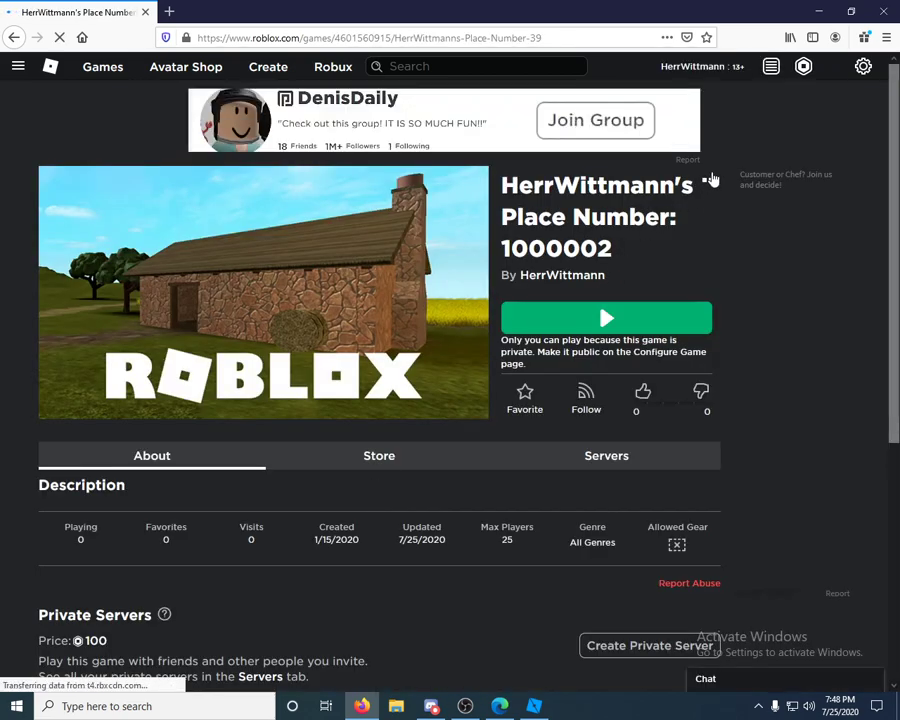
Copy the game page's URL from the address bar and show the game's ••• options
{"action": "left_click", "coordinate": [710, 182]}
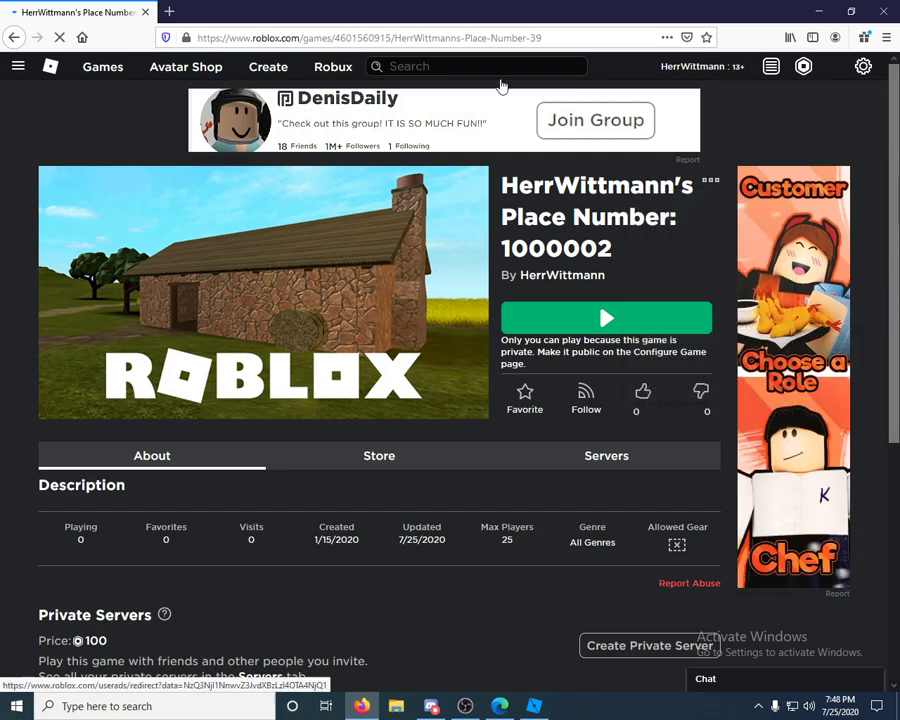
{"action": "left_click", "coordinate": [340, 38]}
{"action": "right_click", "coordinate": [345, 40]}
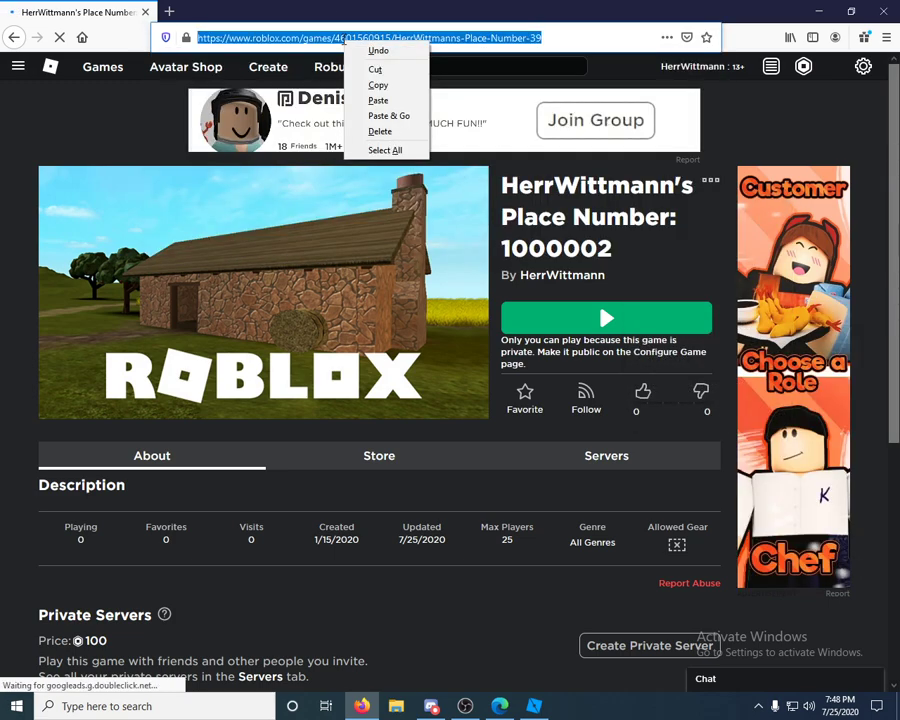
{"action": "left_click", "coordinate": [378, 86]}
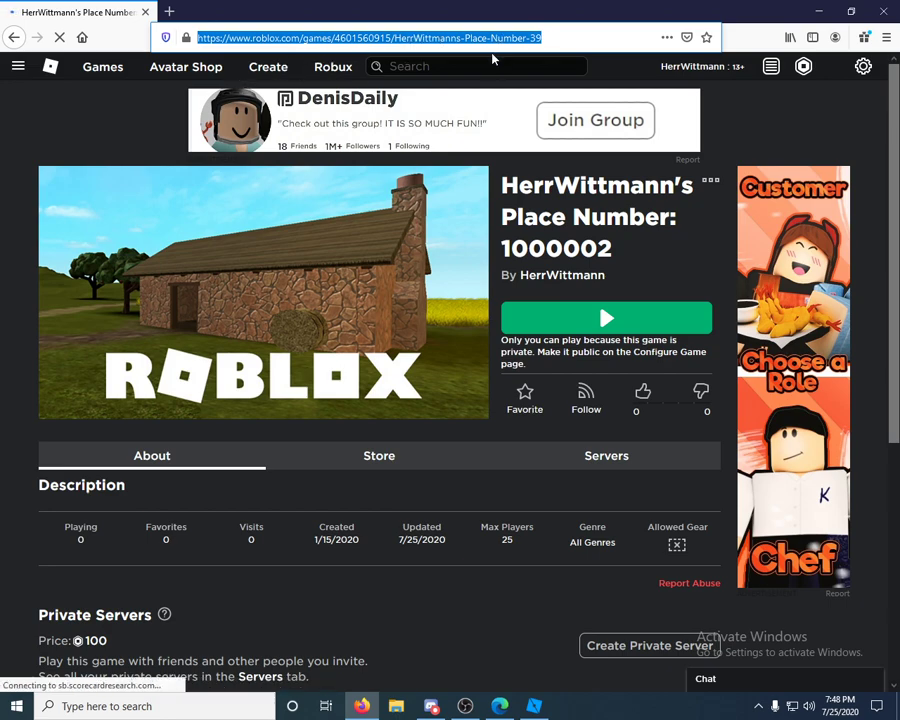
{"action": "left_click", "coordinate": [709, 182]}
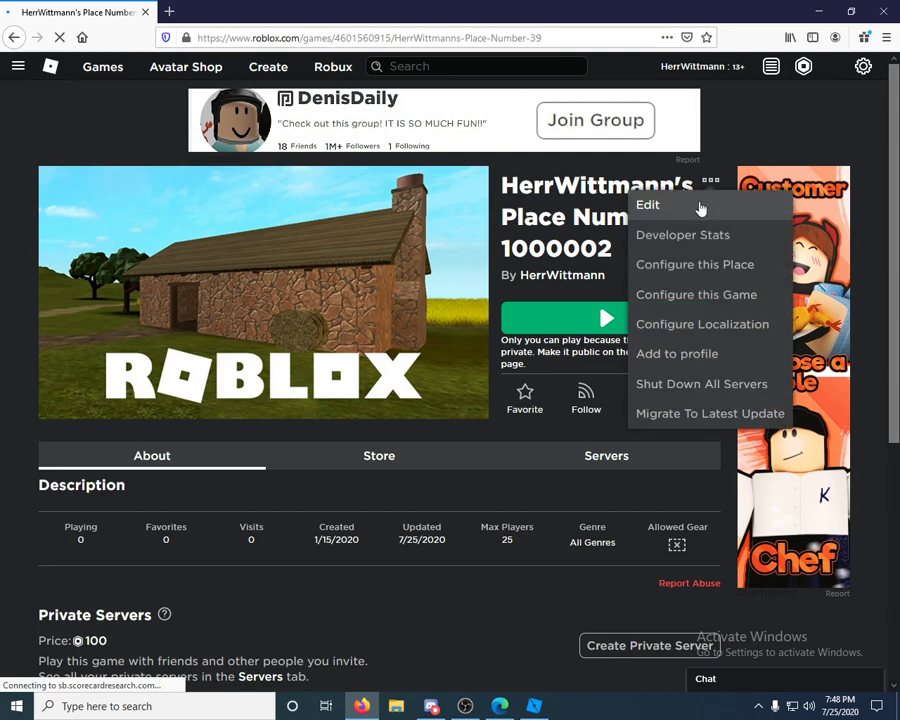